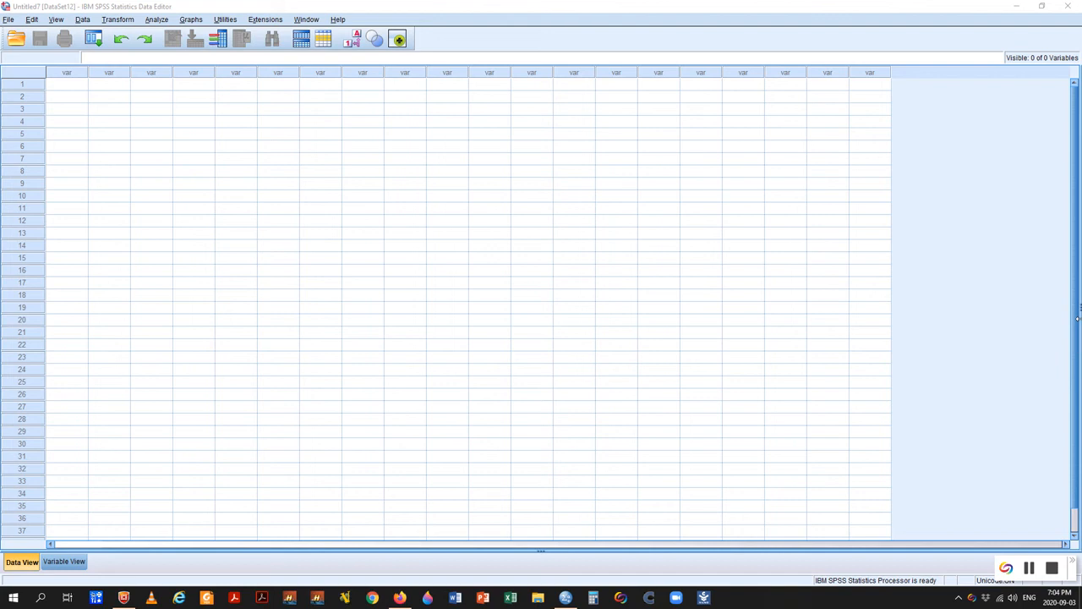
- Open the cGRADES.SAV dataset from the Data Hold folder
{"action": "left_click", "coordinate": [8, 19]}
{"action": "mouse_move", "coordinate": [37, 49]}
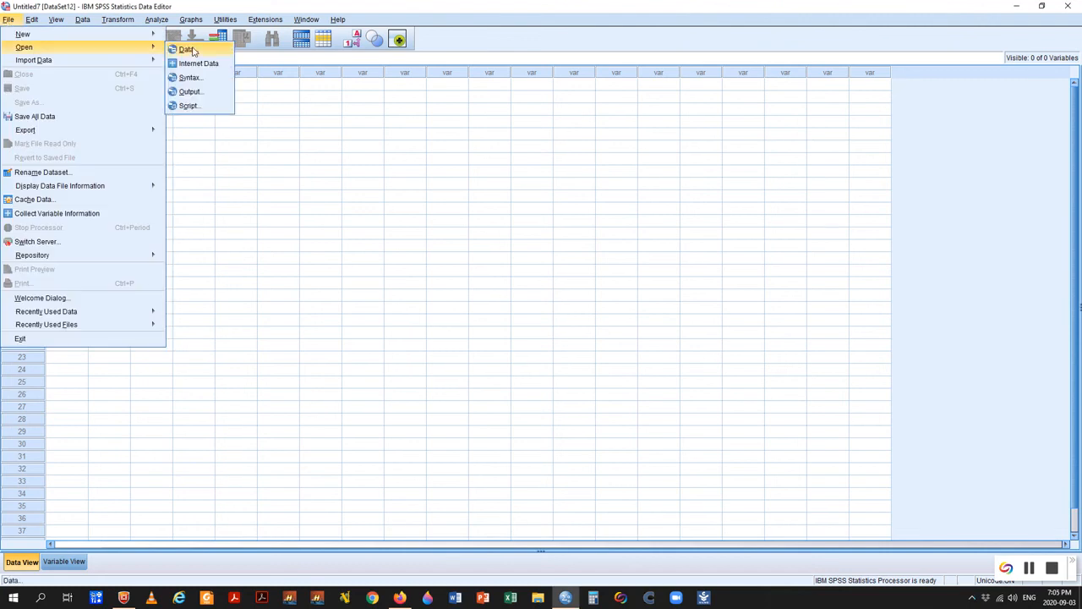
{"action": "left_click", "coordinate": [193, 51]}
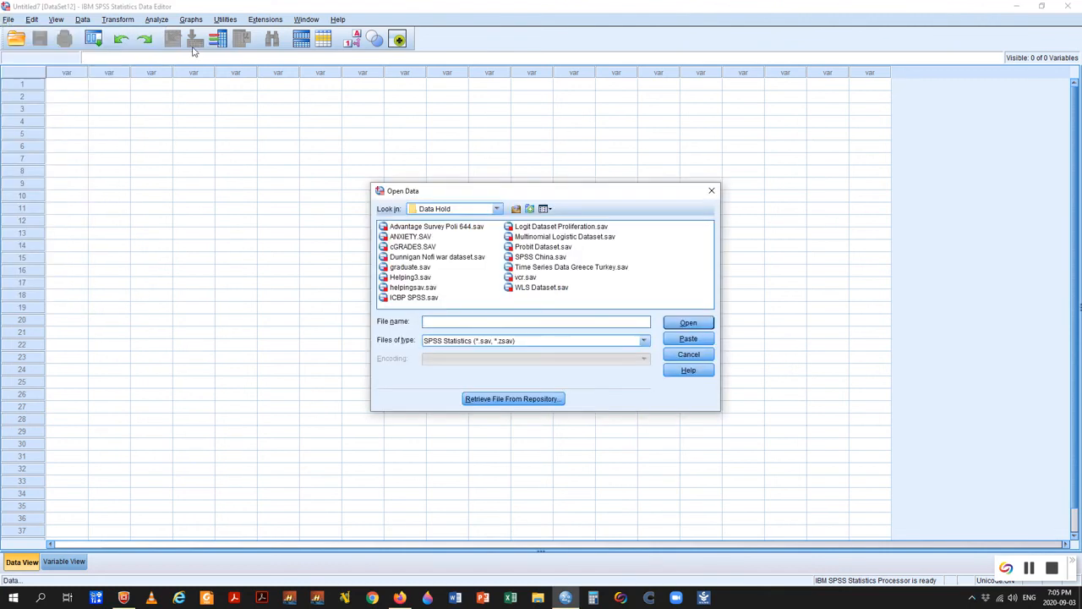
{"action": "left_click", "coordinate": [431, 247]}
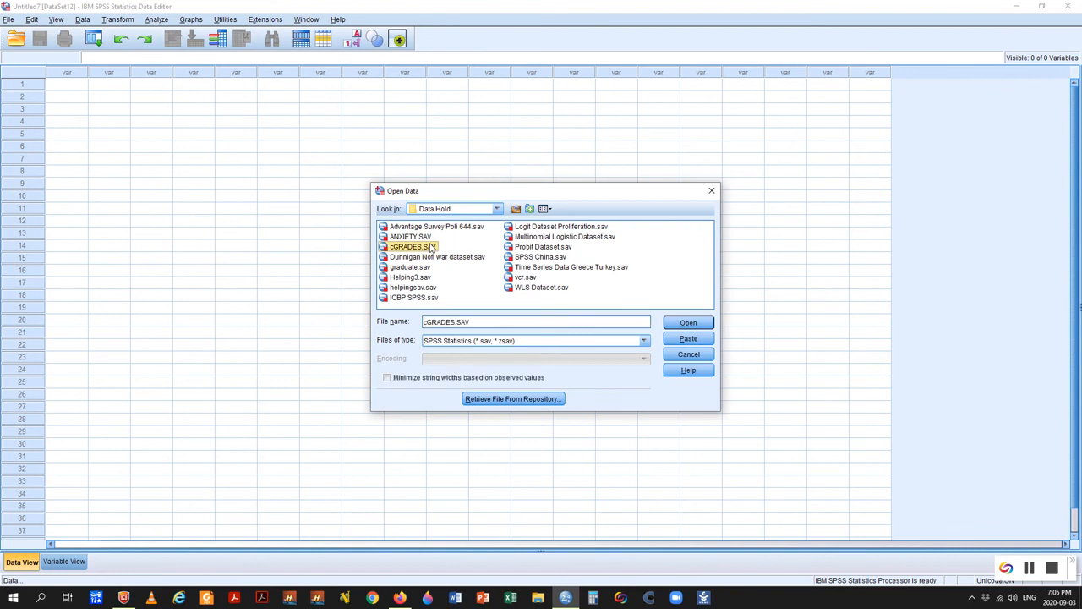
{"action": "left_click", "coordinate": [685, 324]}
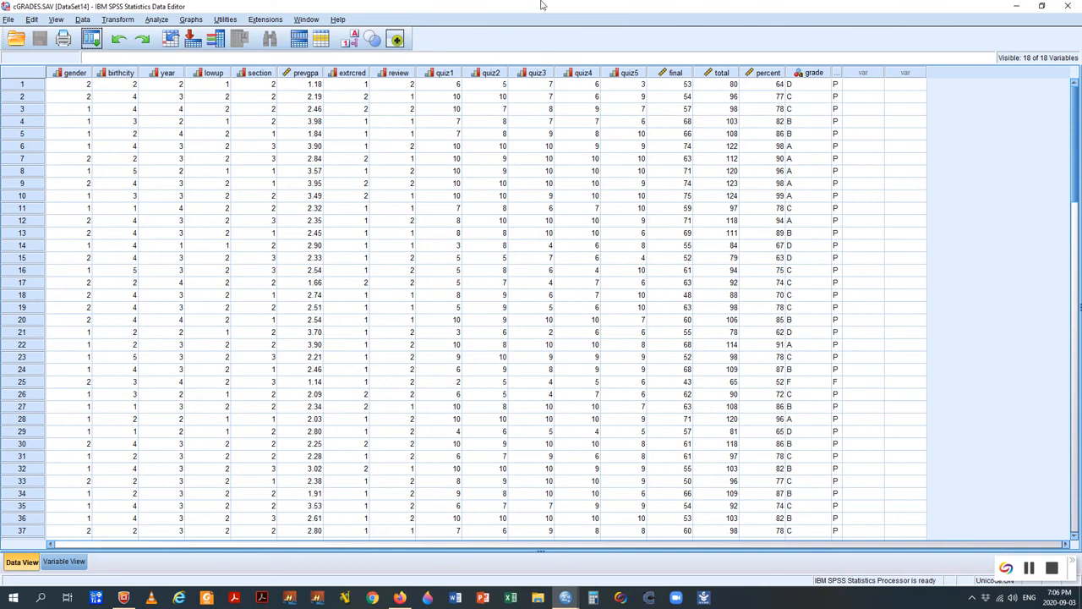
- Set up a One-Way ANOVA with quiz4 as the dependent variable and birthcity as the factor
{"action": "left_click", "coordinate": [159, 22]}
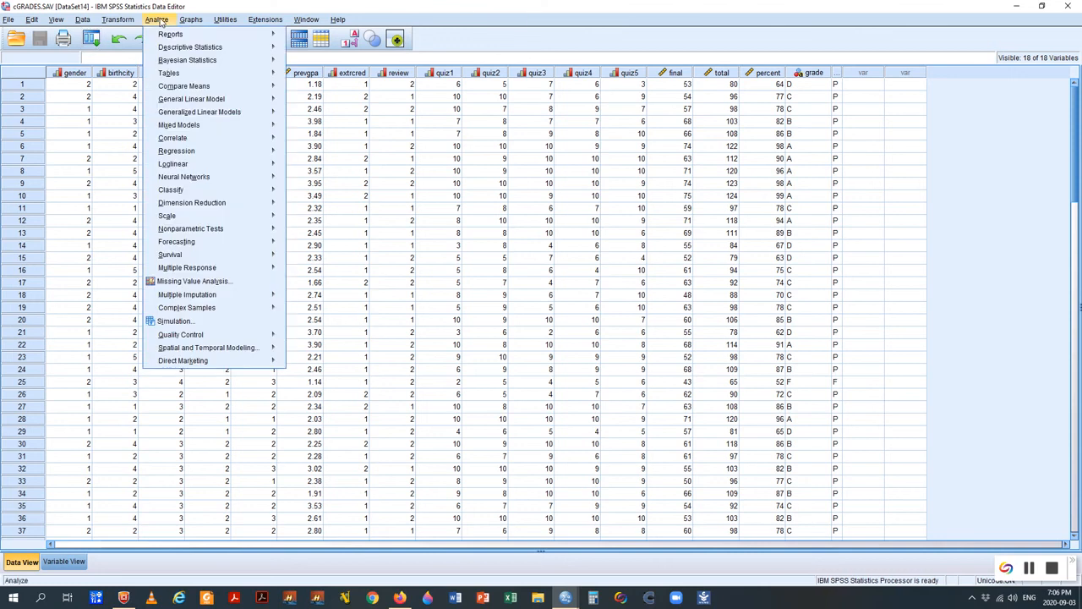
{"action": "mouse_move", "coordinate": [186, 88]}
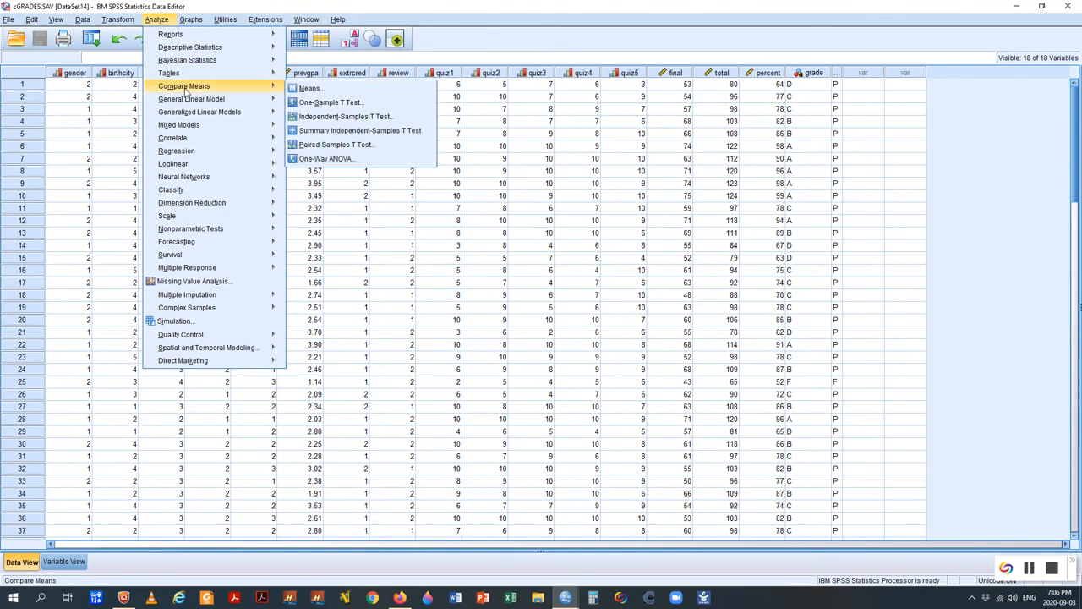
{"action": "left_click", "coordinate": [326, 160]}
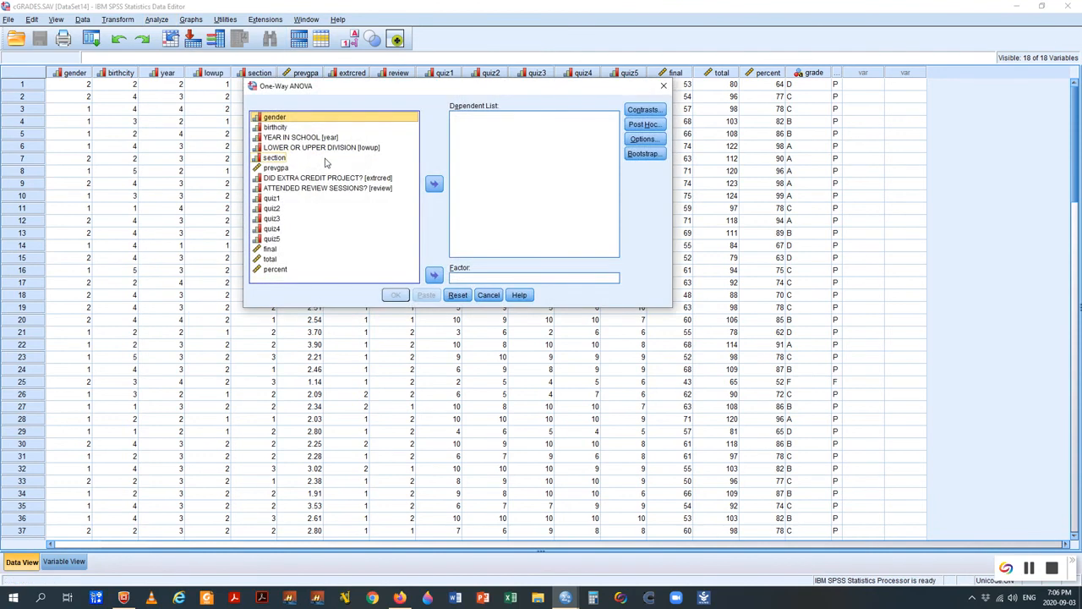
{"action": "left_click", "coordinate": [272, 228]}
{"action": "left_click", "coordinate": [434, 183]}
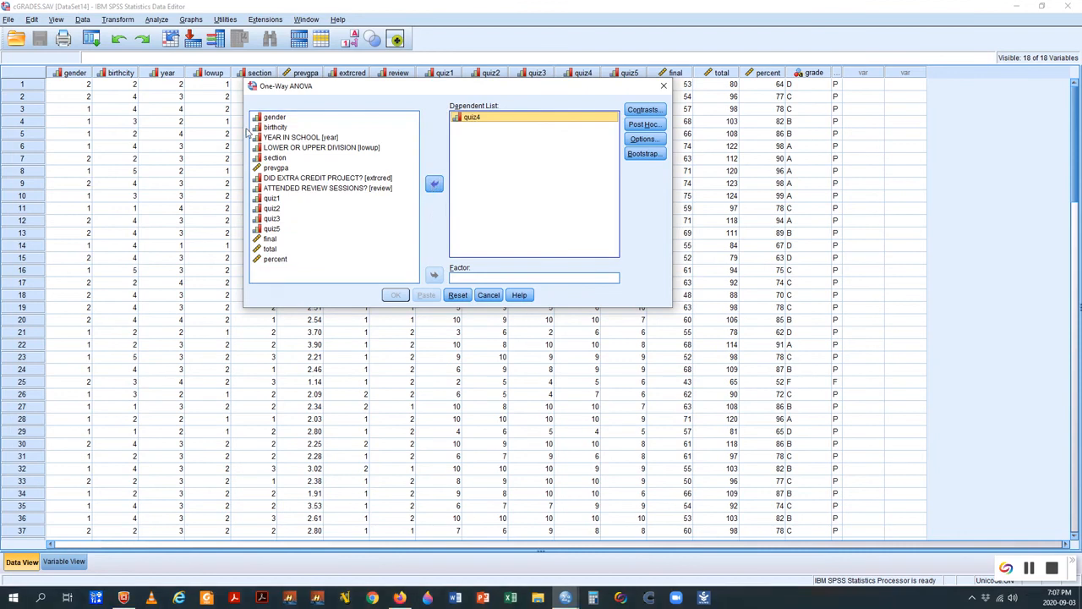
{"action": "left_click", "coordinate": [273, 126]}
{"action": "left_click", "coordinate": [434, 276]}
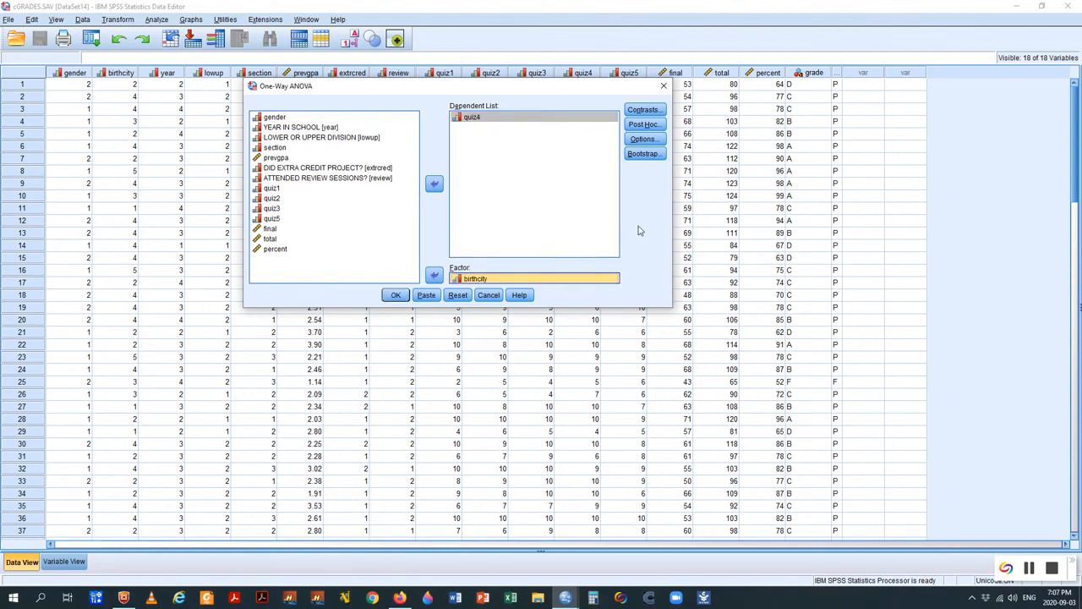
- Add descriptive statistics and the homogeneity of variance test to the One-Way ANOVA options
{"action": "left_click", "coordinate": [642, 140]}
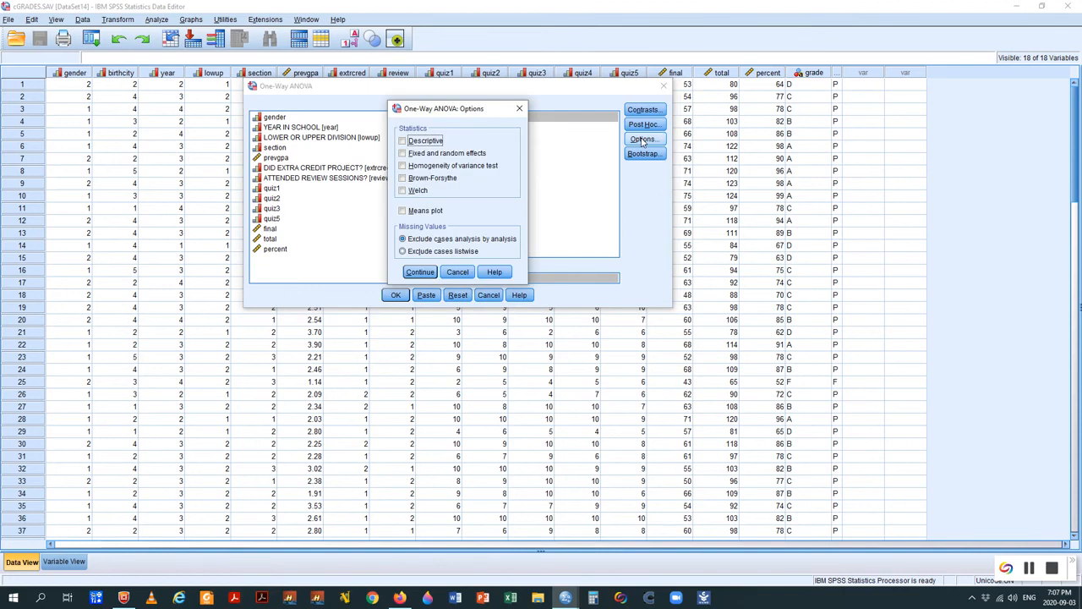
{"action": "left_click", "coordinate": [406, 142]}
{"action": "left_click", "coordinate": [405, 166]}
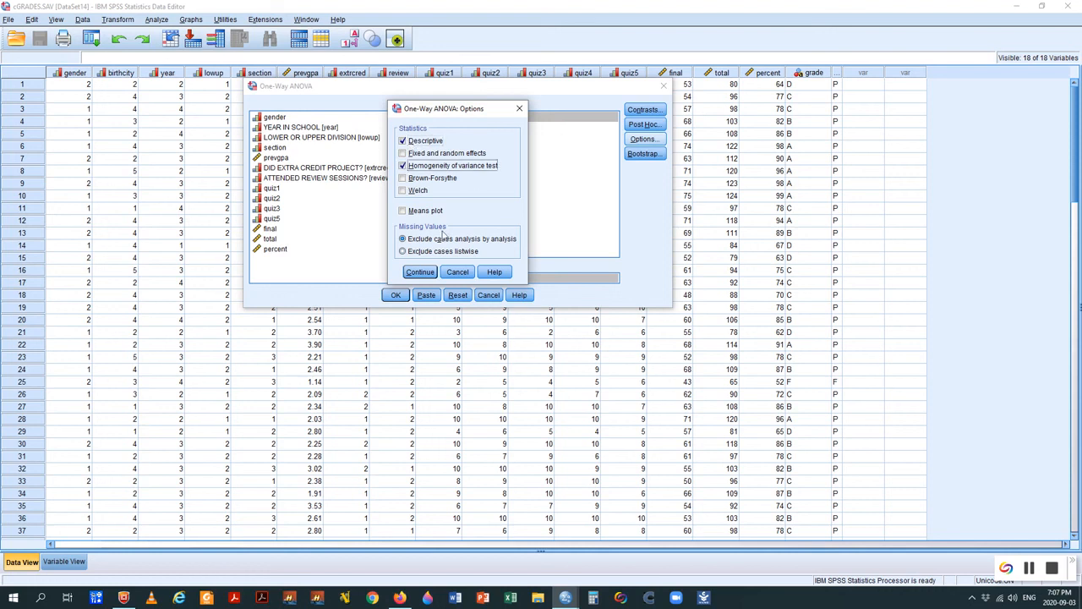
{"action": "left_click", "coordinate": [421, 274]}
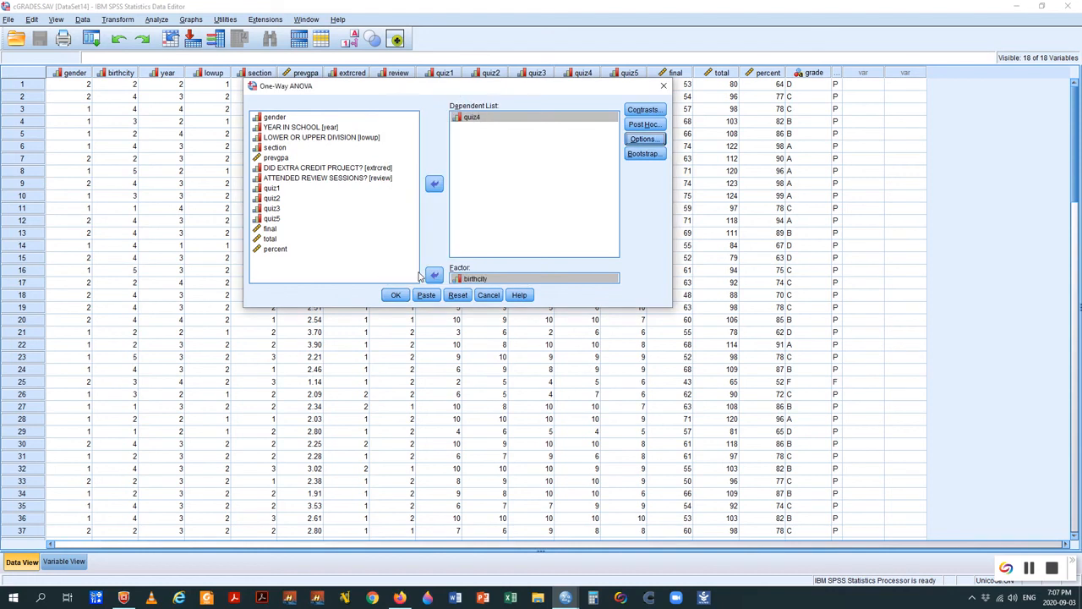
- Enable the LSD, Scheffe and Bonferroni post hoc comparisons and run the One-Way ANOVA
{"action": "left_click", "coordinate": [645, 126]}
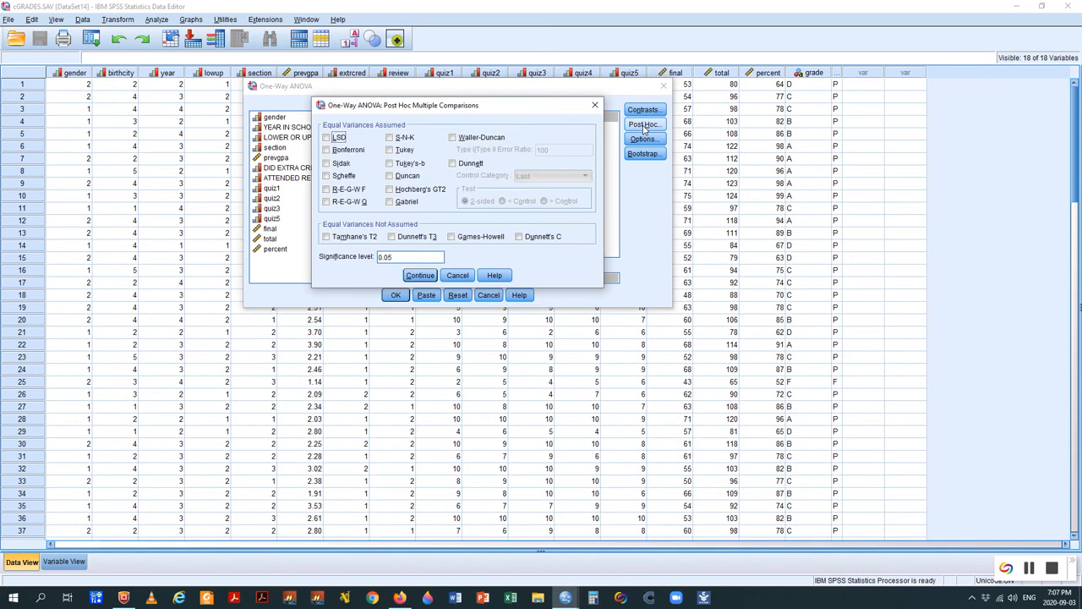
{"action": "left_click", "coordinate": [328, 138]}
{"action": "left_click", "coordinate": [328, 176]}
{"action": "left_click", "coordinate": [328, 151]}
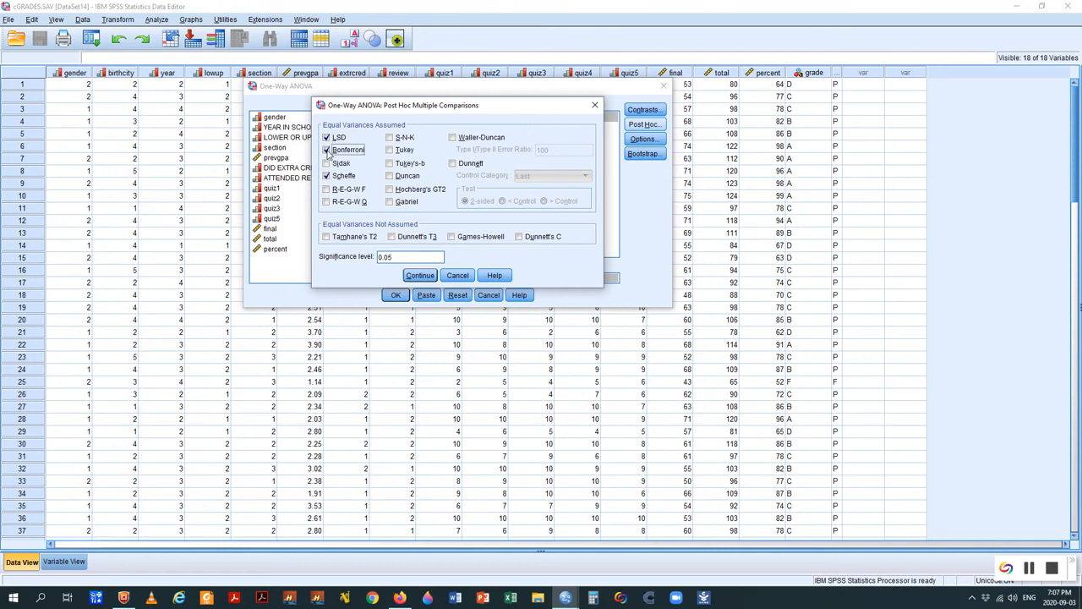
{"action": "left_click", "coordinate": [418, 276]}
{"action": "left_click", "coordinate": [396, 296]}
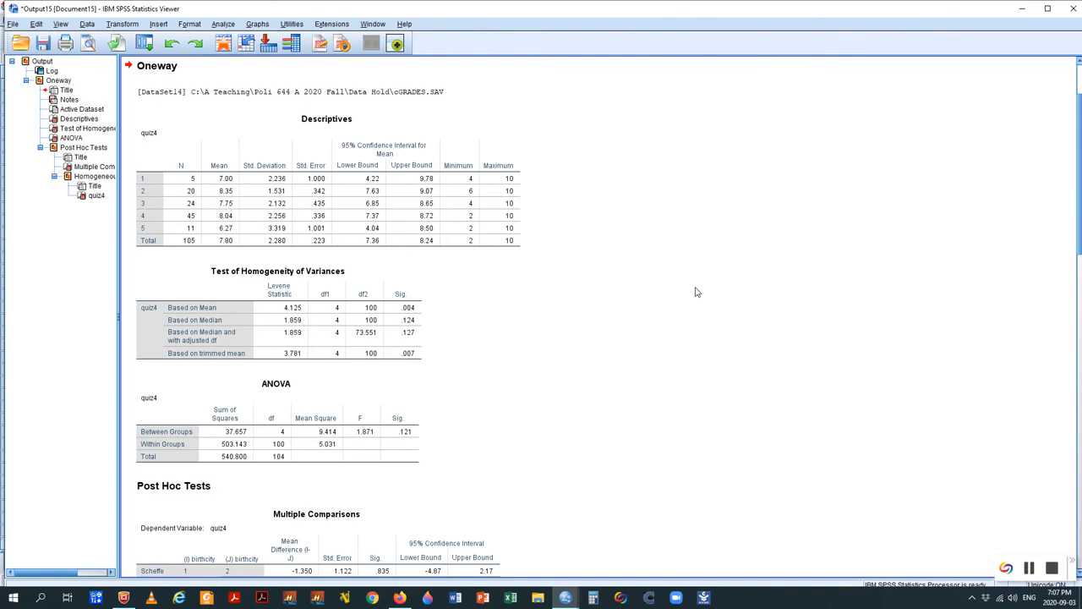
- Examine the Descriptives and Test of Homogeneity of Variances tables for quiz4 in the output
{"action": "left_click", "coordinate": [220, 160]}
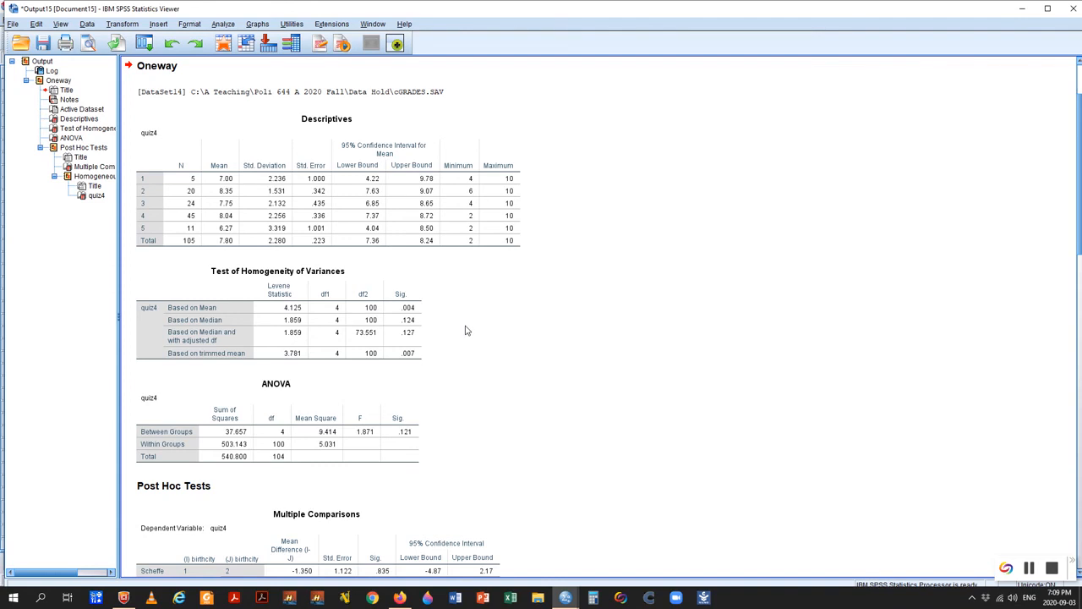
{"action": "left_click", "coordinate": [396, 312]}
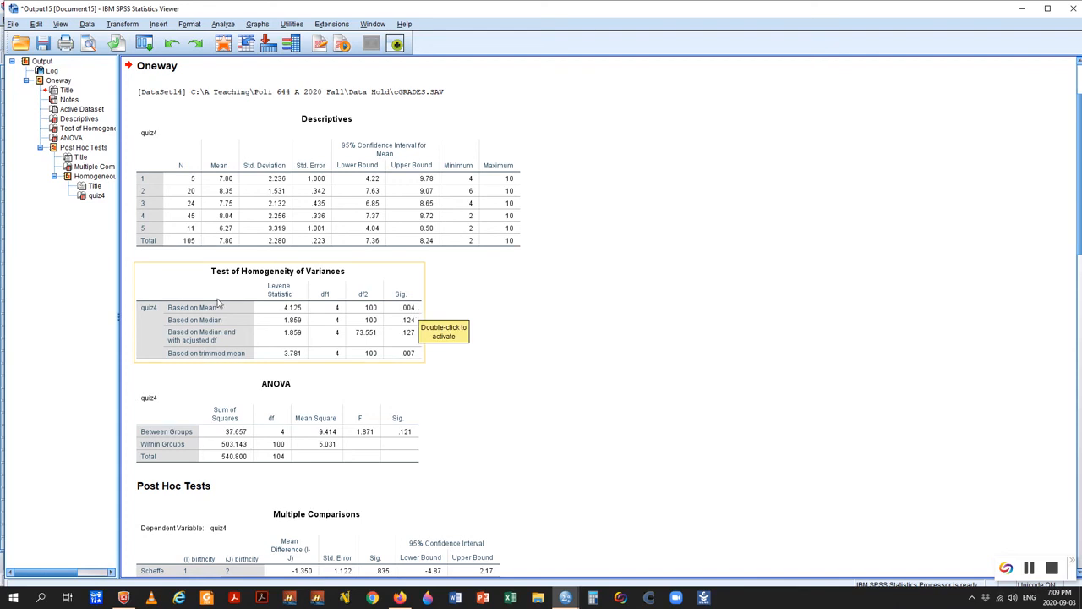
{"action": "left_click", "coordinate": [558, 327]}
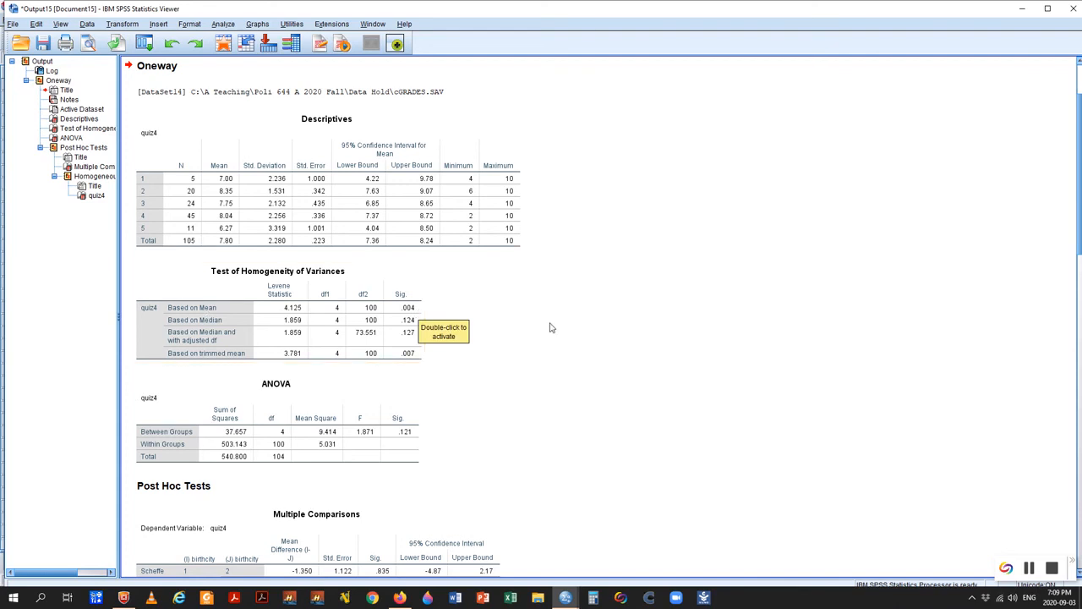
{"action": "left_click", "coordinate": [247, 329]}
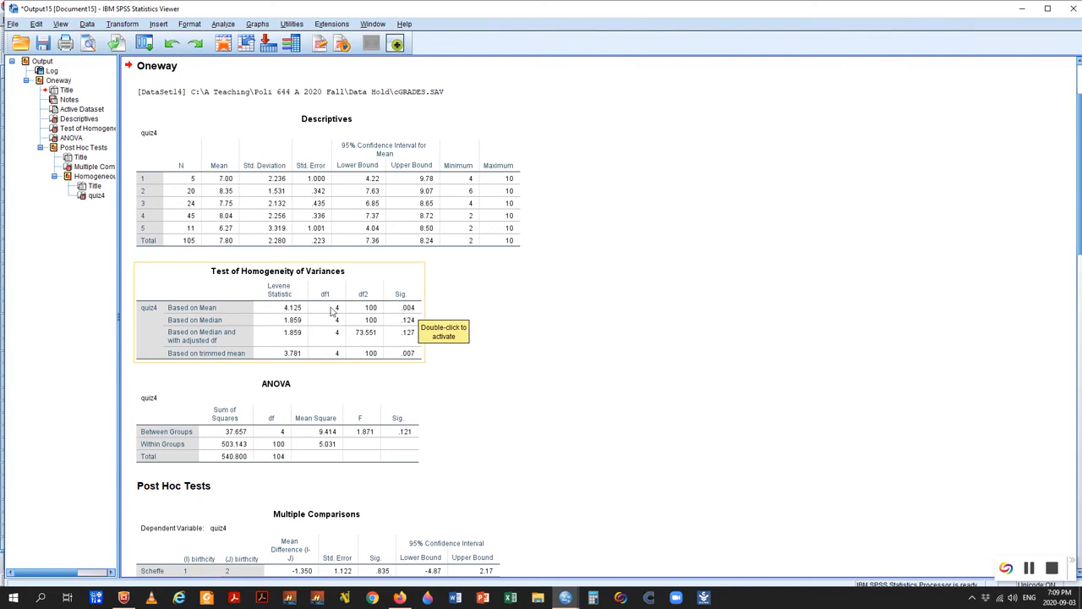
{"action": "left_click", "coordinate": [478, 315]}
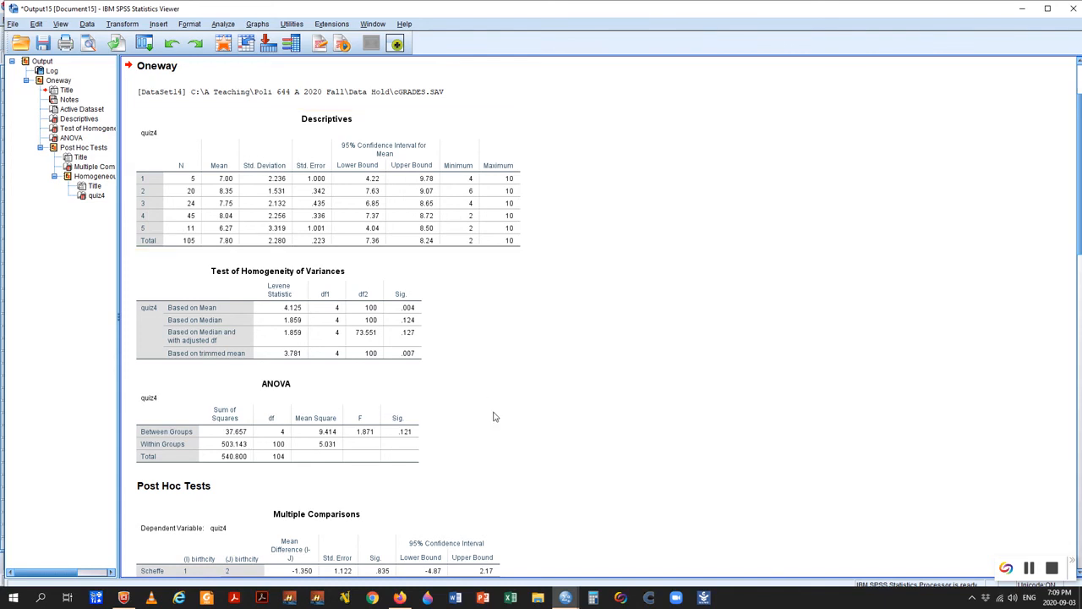
- Examine the Scheffe, LSD and Bonferroni significance values in the Multiple Comparisons table against the birthcity group means
{"action": "scroll", "coordinate": [556, 399], "scroll_direction": "down", "scroll_amount": 8}
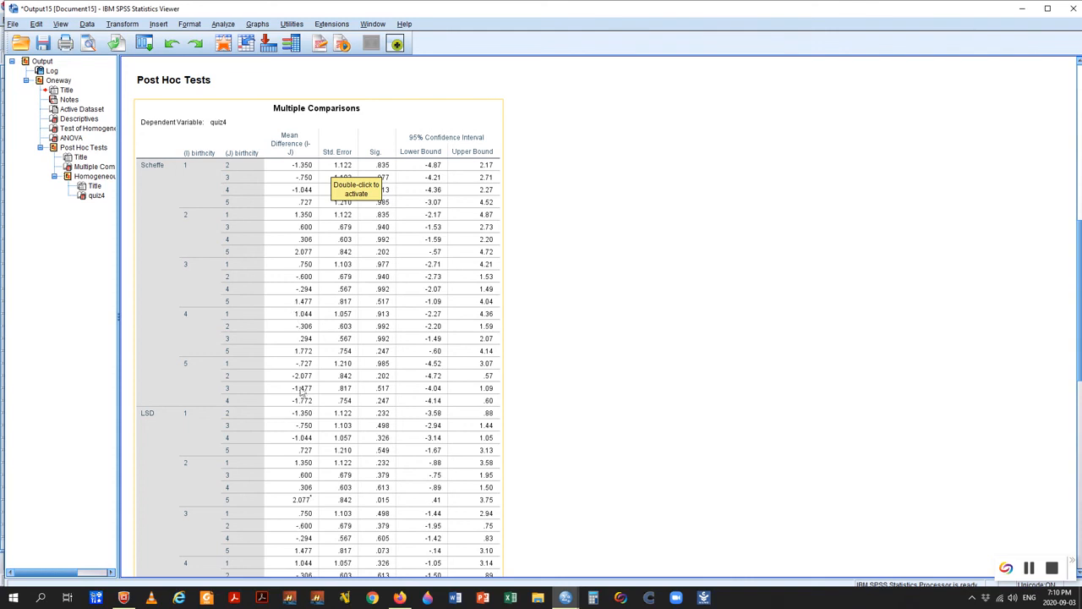
{"action": "scroll", "coordinate": [289, 237], "scroll_direction": "down", "scroll_amount": 10}
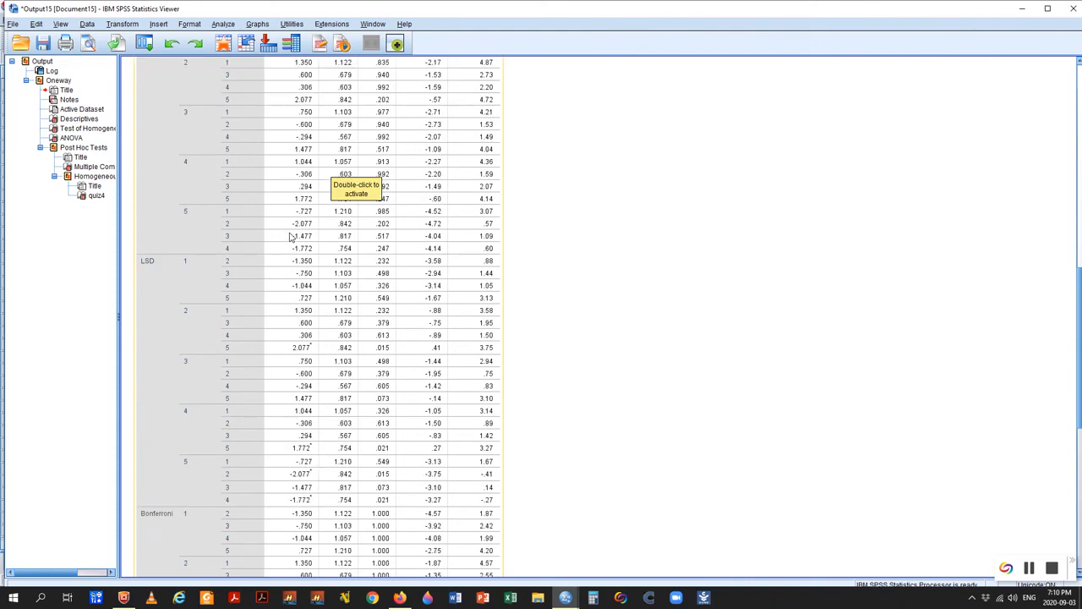
{"action": "scroll", "coordinate": [290, 237], "scroll_direction": "up", "scroll_amount": 1}
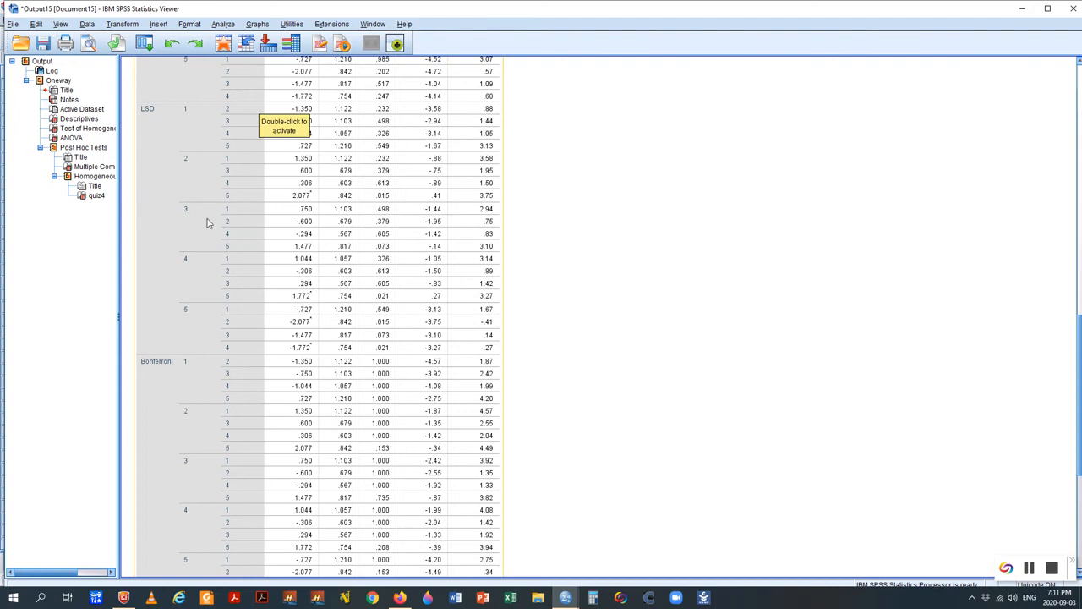
{"action": "scroll", "coordinate": [208, 222], "scroll_direction": "up", "scroll_amount": 5}
{"action": "scroll", "coordinate": [208, 221], "scroll_direction": "up", "scroll_amount": 5}
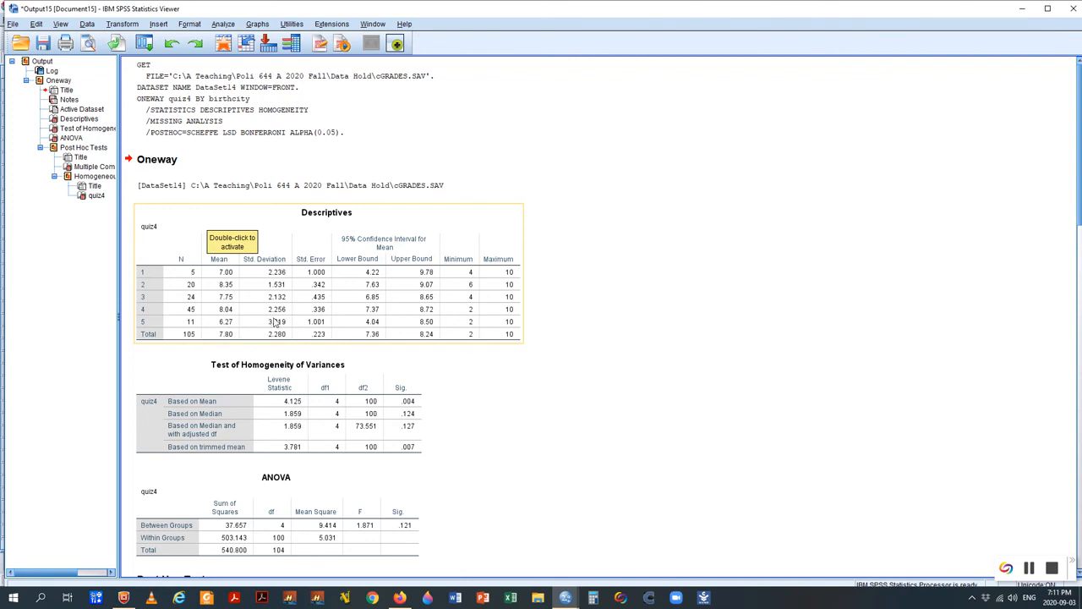
{"action": "scroll", "coordinate": [275, 324], "scroll_direction": "down", "scroll_amount": 15}
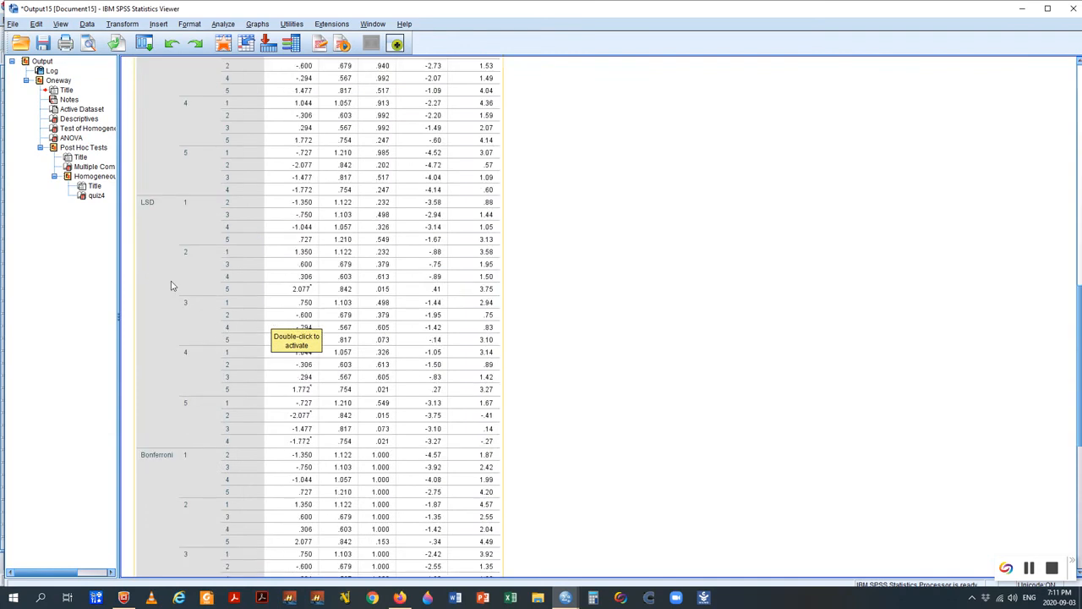
{"action": "scroll", "coordinate": [195, 385], "scroll_direction": "down", "scroll_amount": 5}
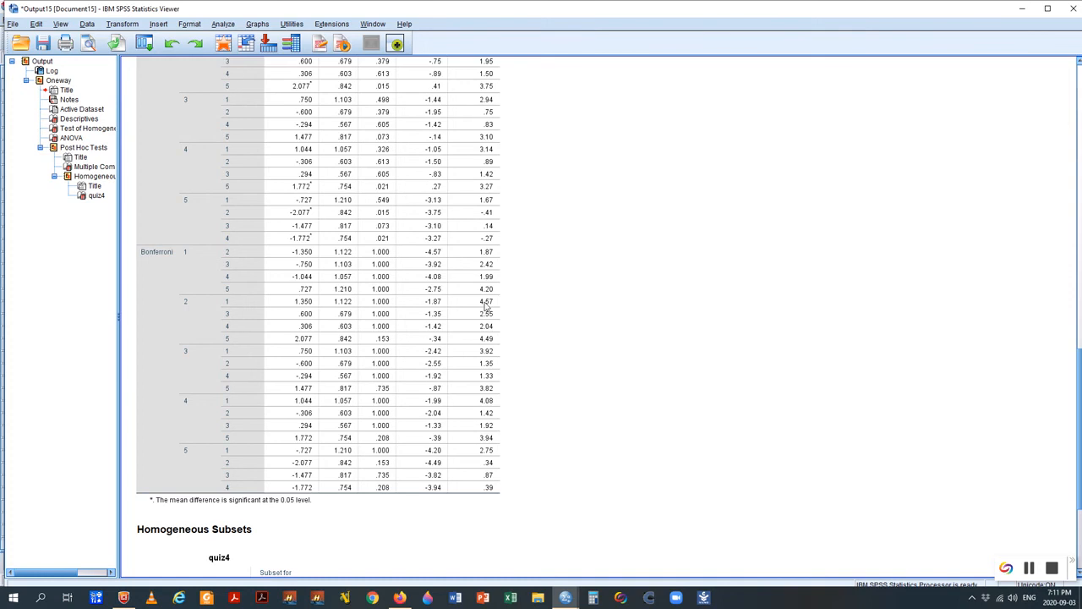
{"action": "scroll", "coordinate": [551, 254], "scroll_direction": "up", "scroll_amount": 5}
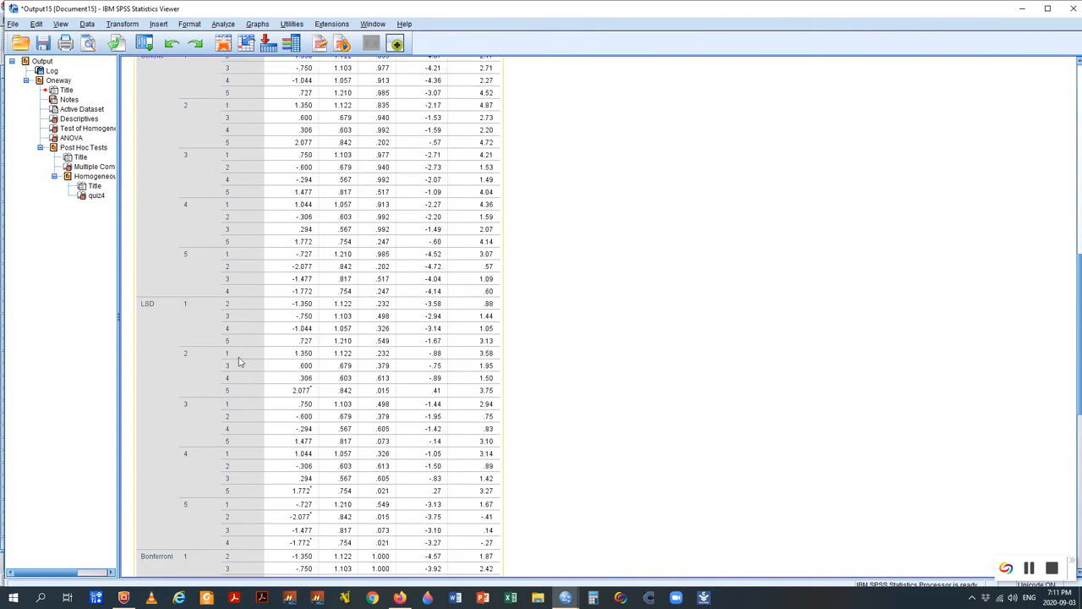
{"action": "scroll", "coordinate": [208, 519], "scroll_direction": "up", "scroll_amount": 4}
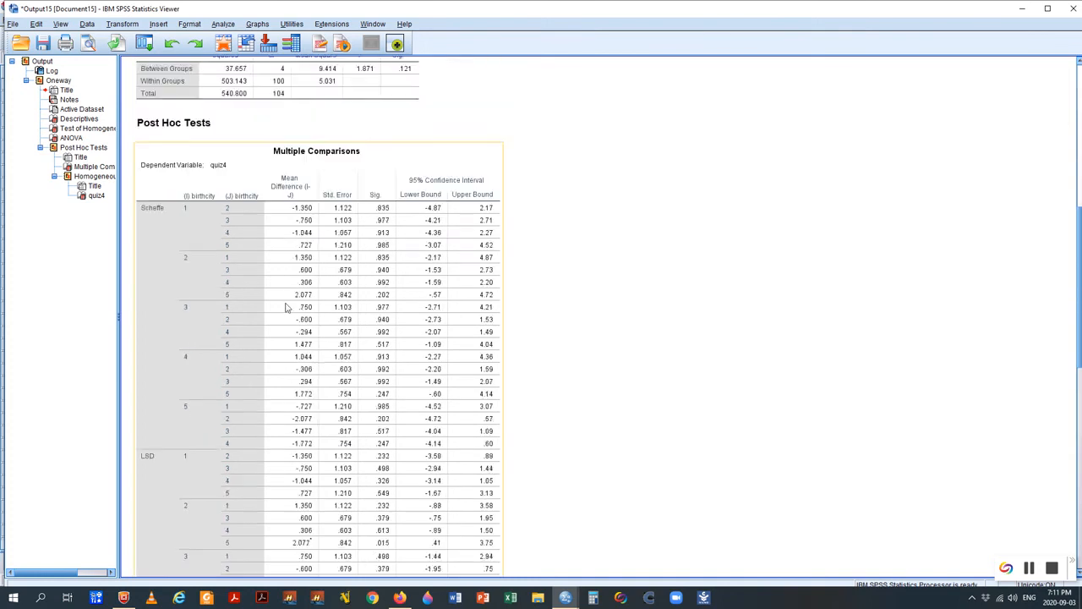
{"action": "scroll", "coordinate": [208, 270], "scroll_direction": "down", "scroll_amount": 5}
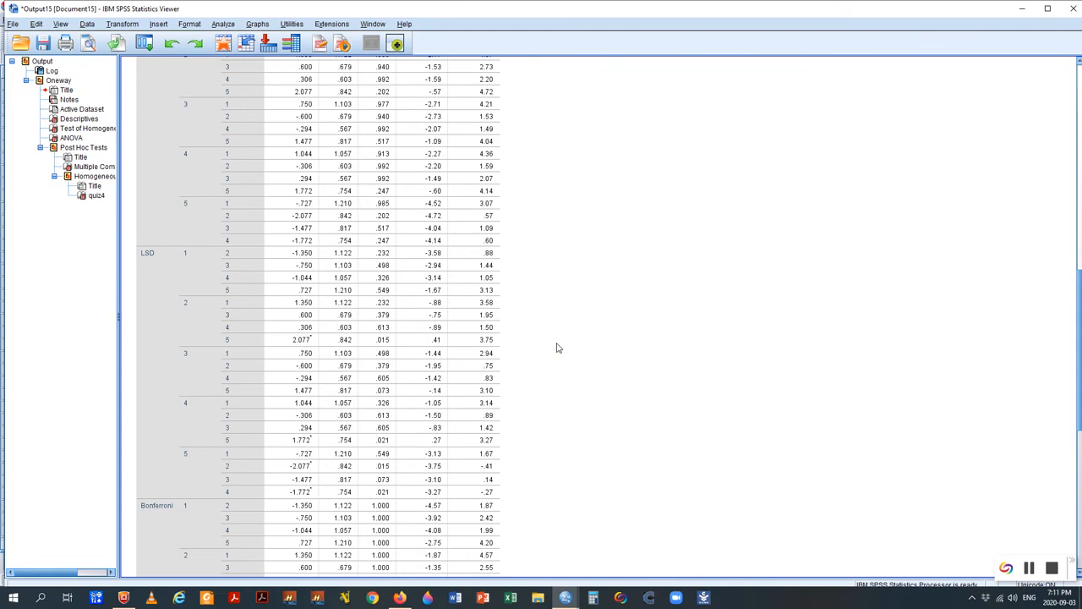
{"action": "left_click", "coordinate": [1031, 572]}
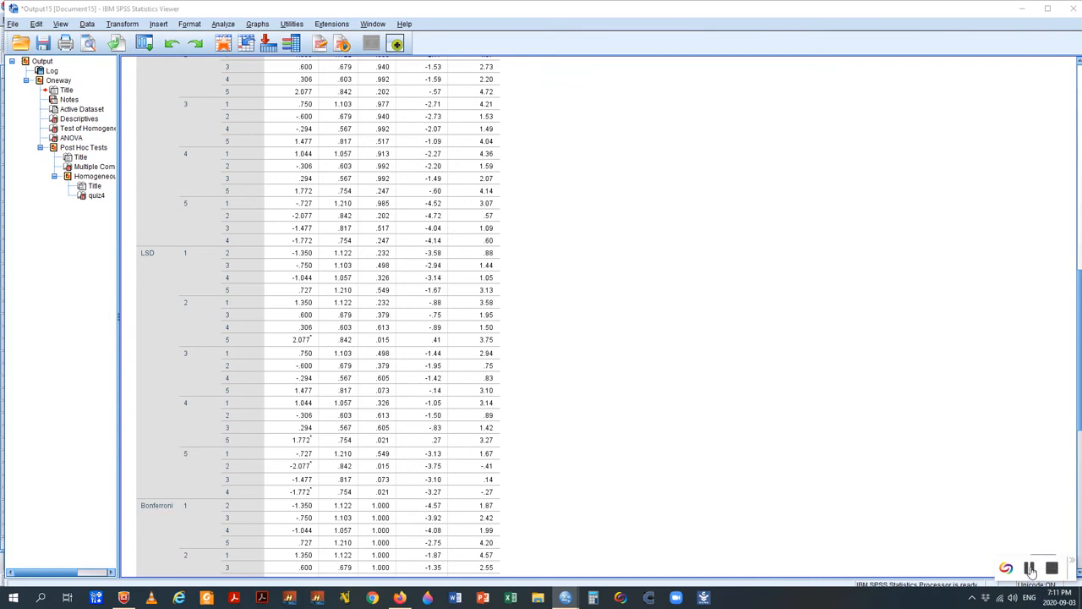